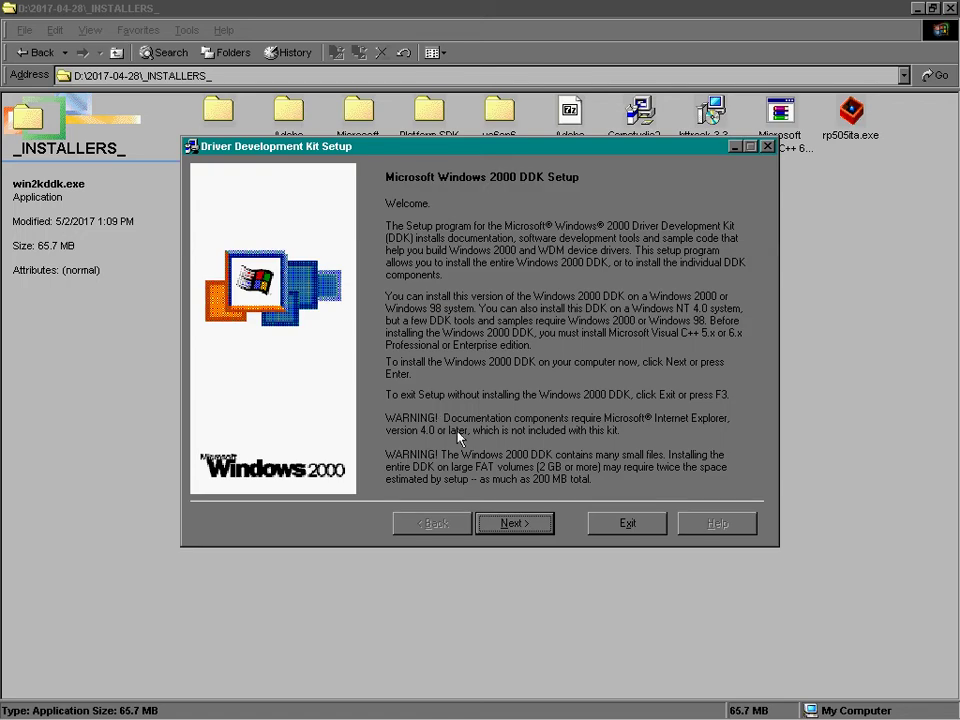
Step: Start the Windows 2000 DDK setup, read through the License Agreement and accept it
{"action": "left_click", "coordinate": [512, 525]}
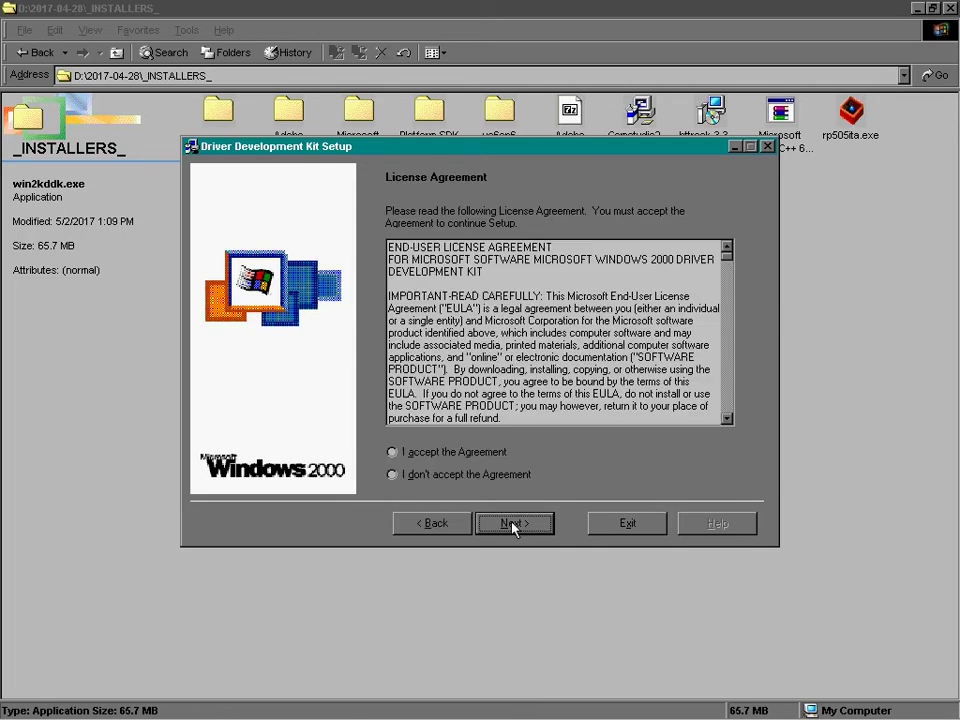
{"action": "left_click", "coordinate": [480, 452]}
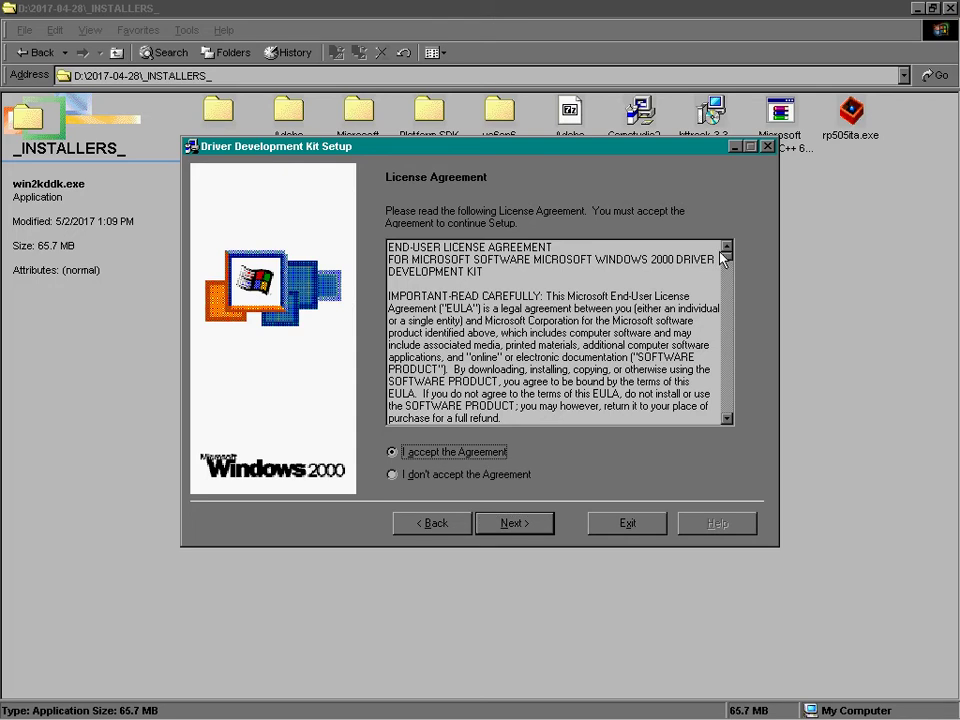
{"action": "scroll", "coordinate": [723, 262], "scroll_direction": "down", "scroll_amount": 1}
{"action": "scroll", "coordinate": [723, 262], "scroll_direction": "down", "scroll_amount": 15}
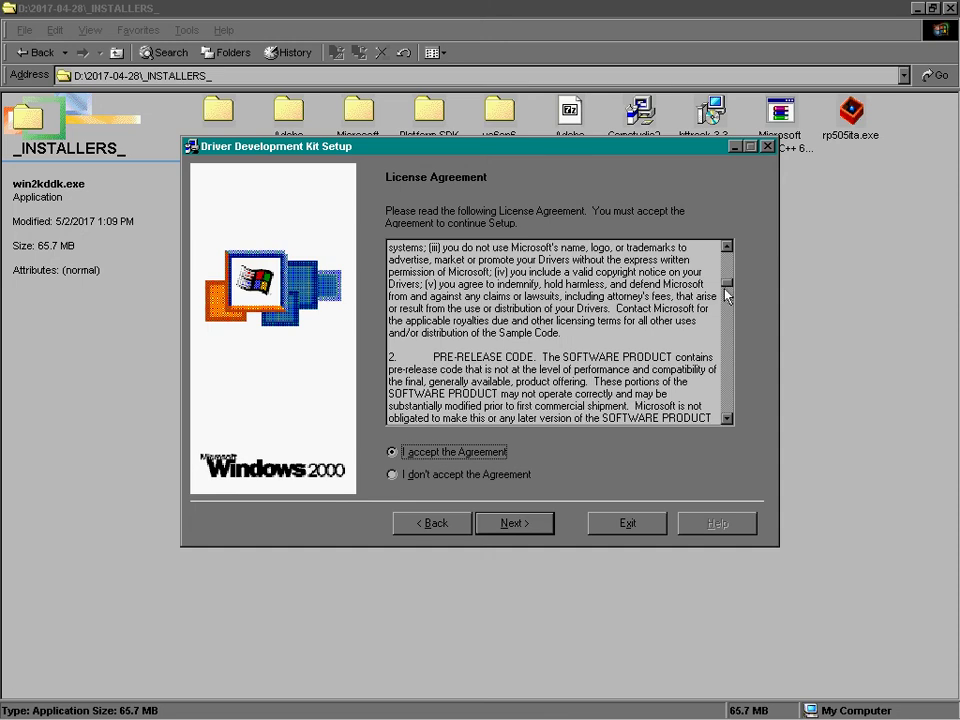
{"action": "scroll", "coordinate": [723, 340], "scroll_direction": "down", "scroll_amount": 20}
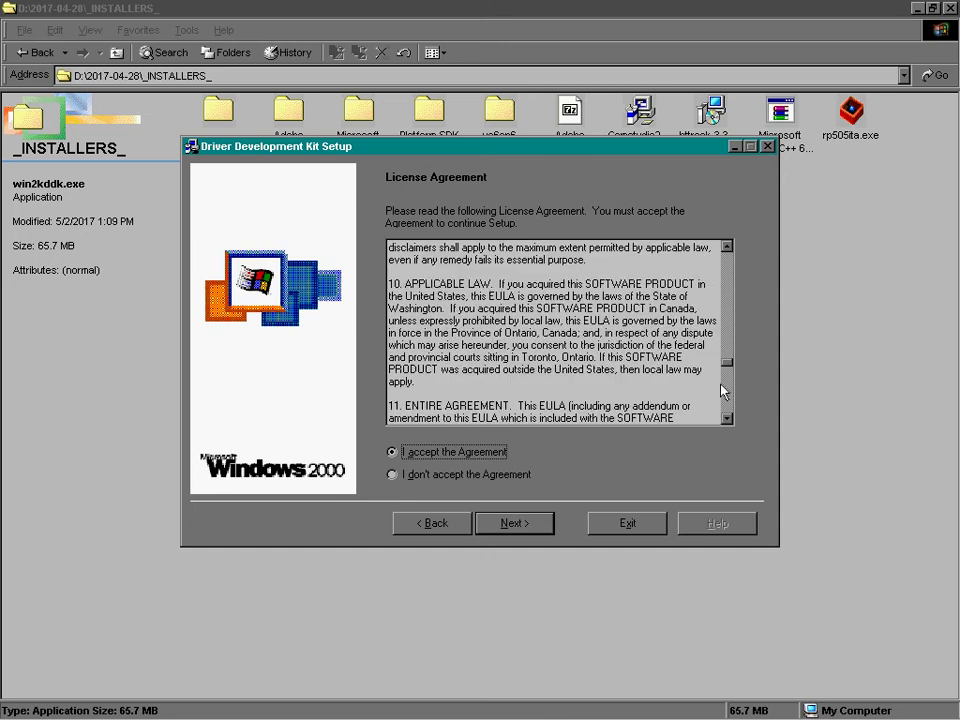
{"action": "left_click", "coordinate": [514, 523]}
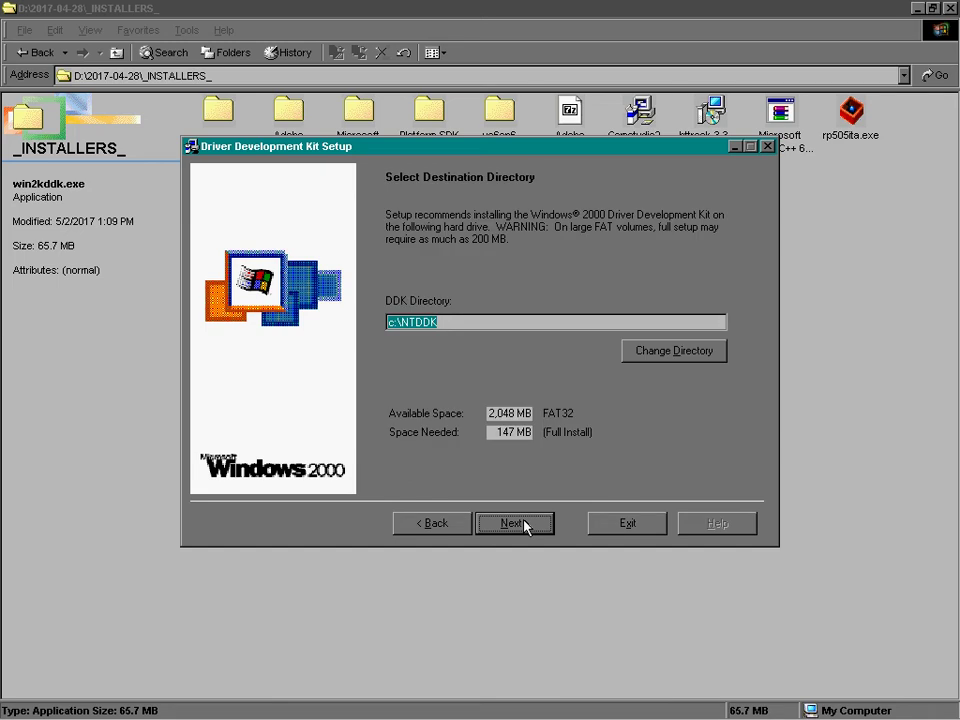
Step: Keep c:\NTDDK as the destination directory and add the Debugging Tools, Samples and Documentation component groups
{"action": "left_click", "coordinate": [522, 520]}
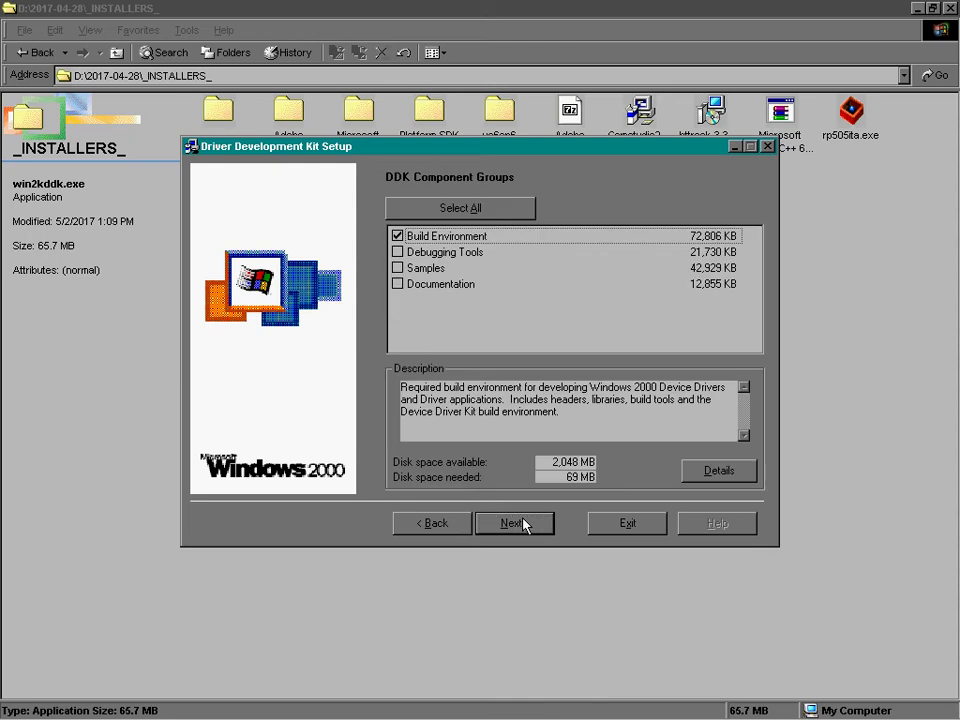
{"action": "left_click", "coordinate": [397, 254]}
{"action": "left_click", "coordinate": [397, 268]}
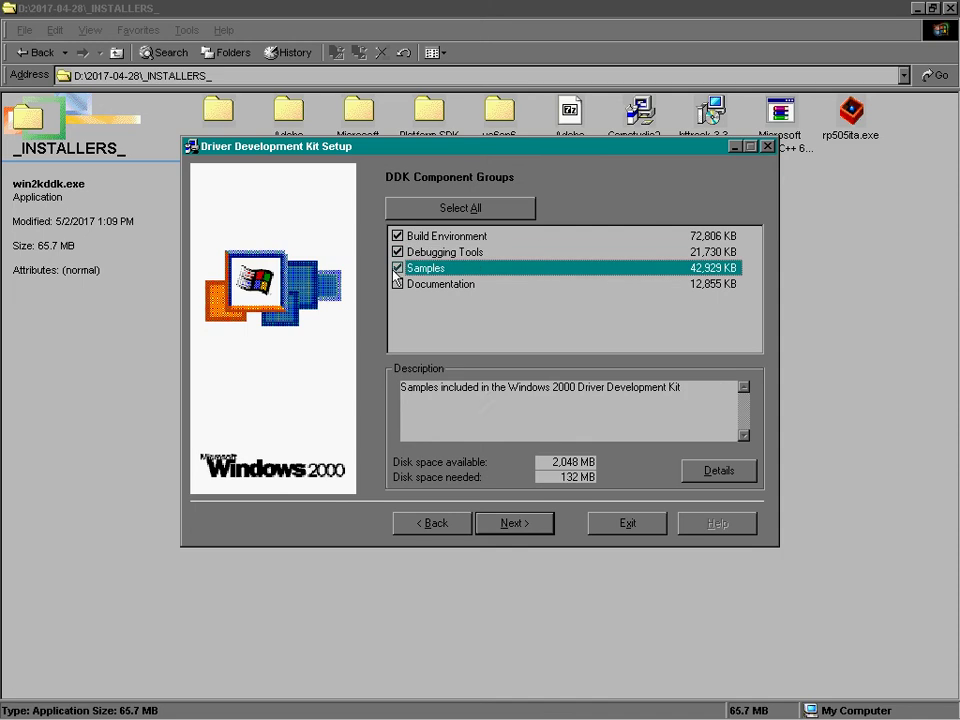
{"action": "left_click", "coordinate": [397, 284]}
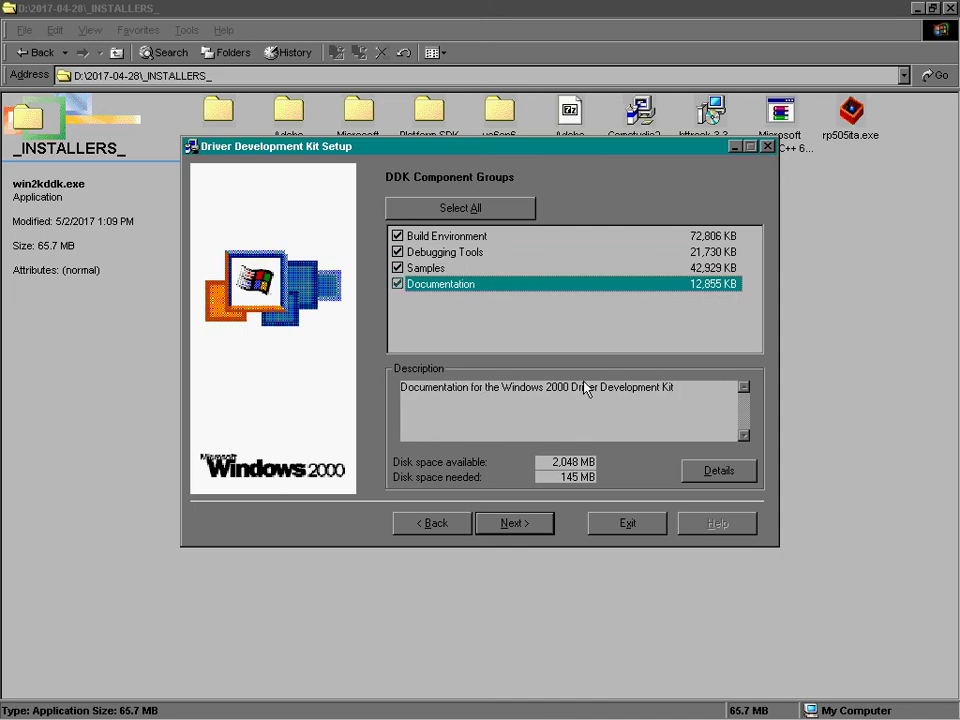
Step: Review the individual Documentation components, then select all DDK component groups for installation
{"action": "left_click", "coordinate": [700, 468]}
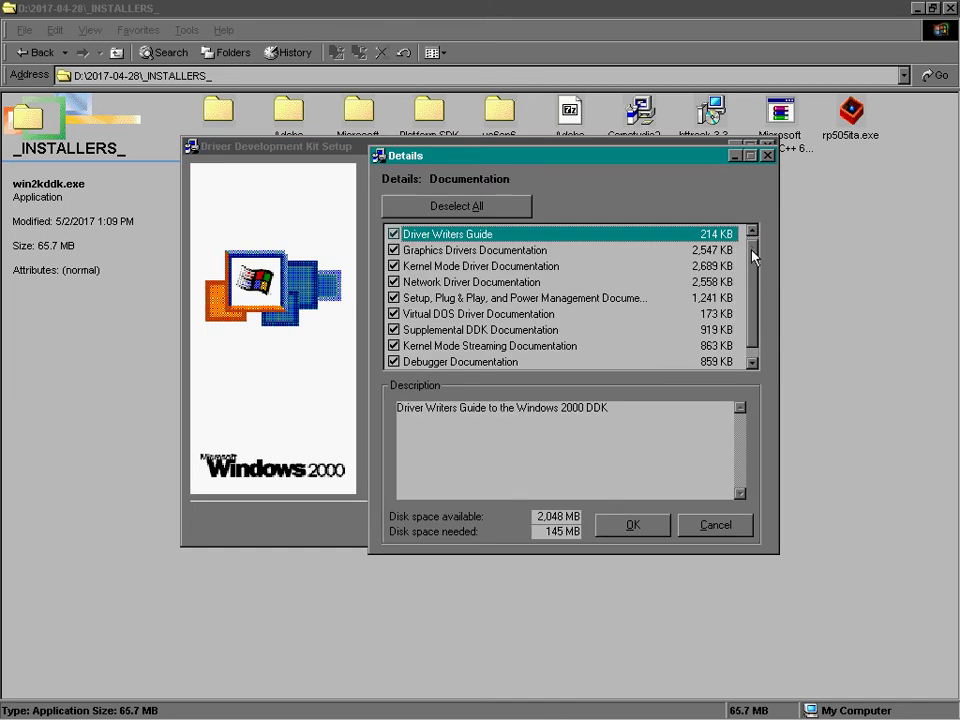
{"action": "scroll", "coordinate": [754, 257], "scroll_direction": "down", "scroll_amount": 1}
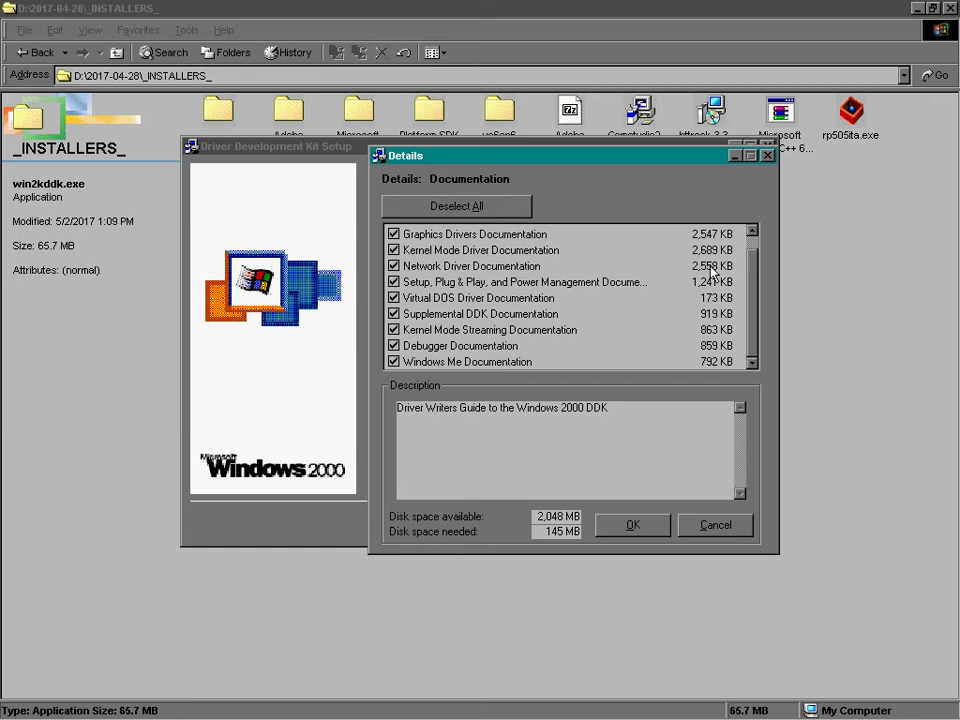
{"action": "left_click", "coordinate": [632, 362]}
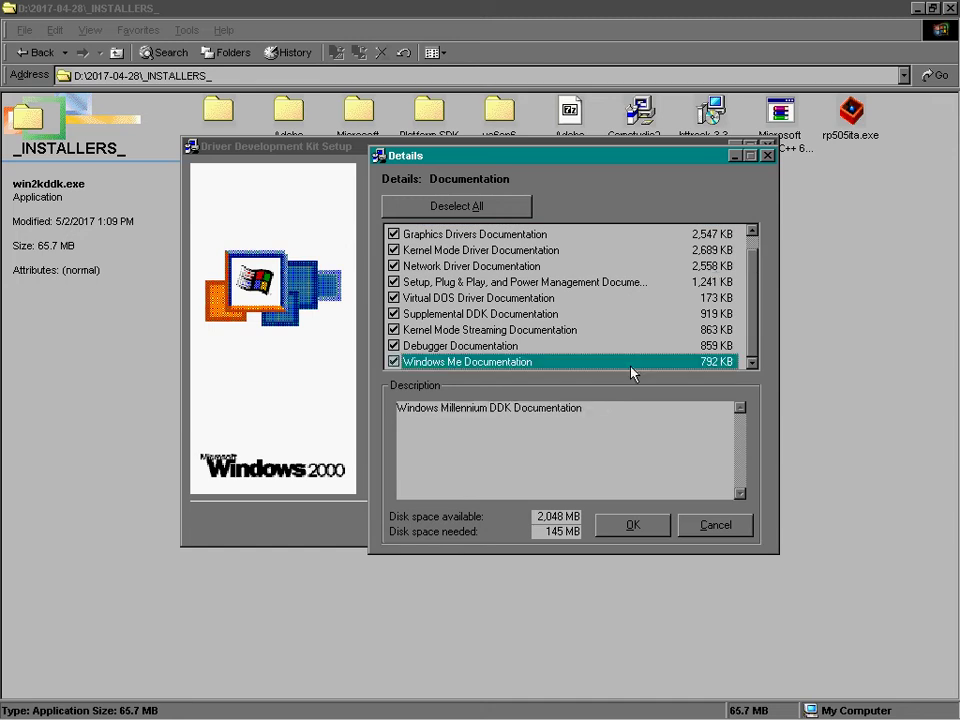
{"action": "left_click", "coordinate": [634, 525]}
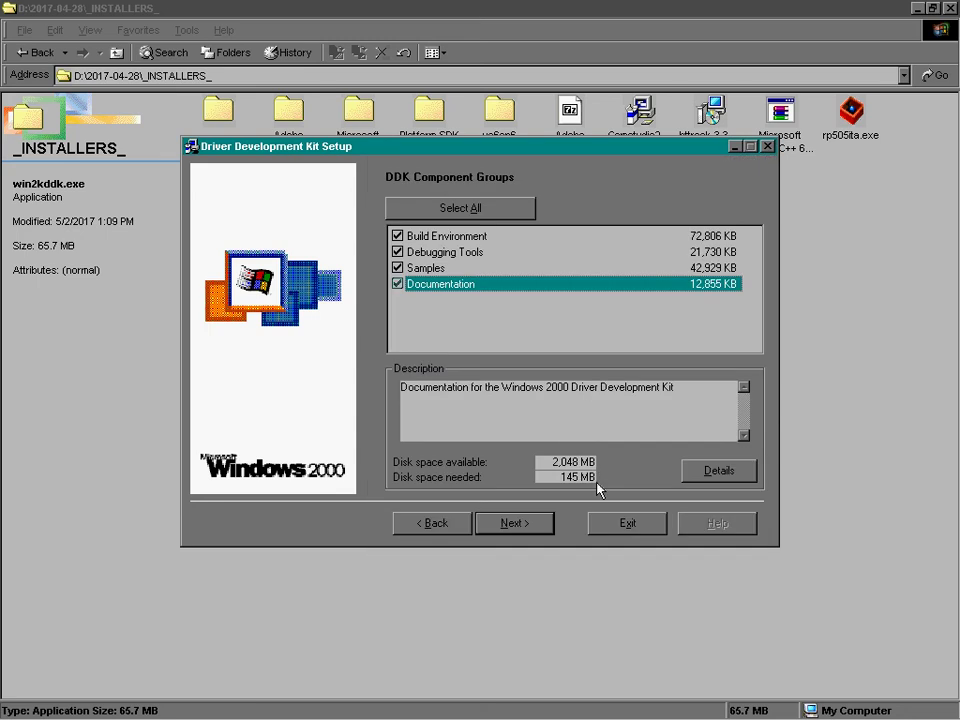
{"action": "left_click", "coordinate": [489, 211]}
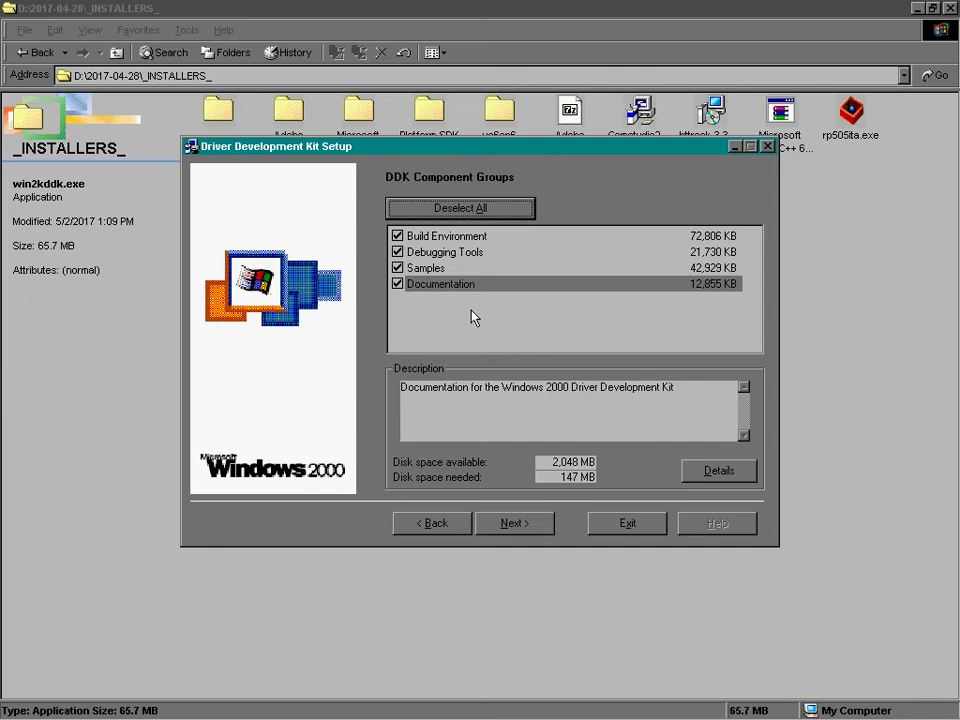
Step: Examine the individual components included in the Samples group, keeping the selection as it is
{"action": "left_click", "coordinate": [503, 281]}
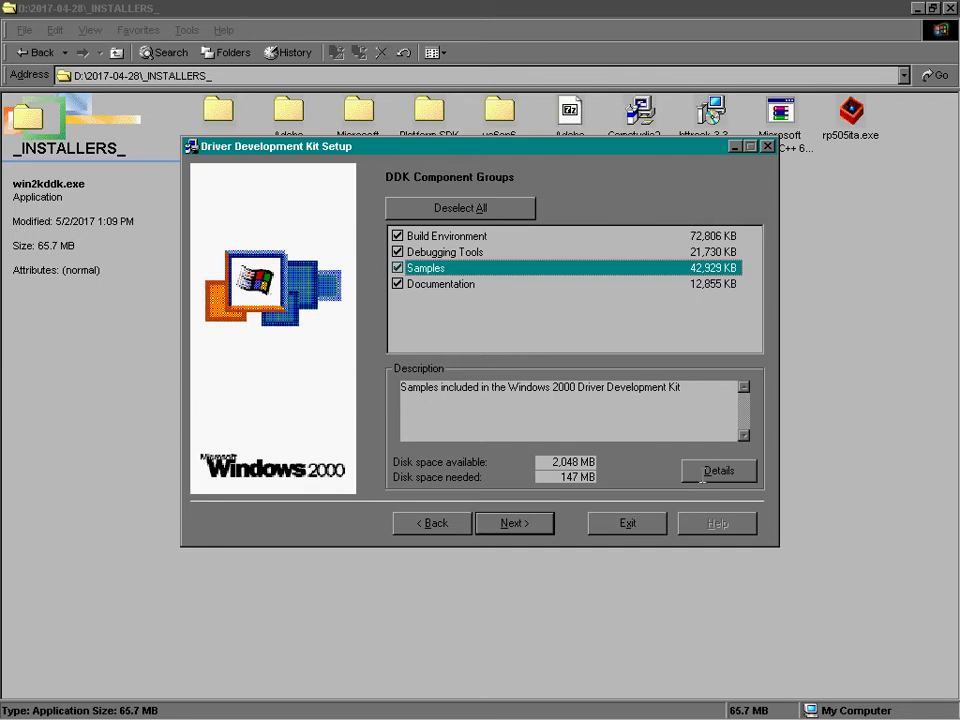
{"action": "left_click", "coordinate": [706, 468]}
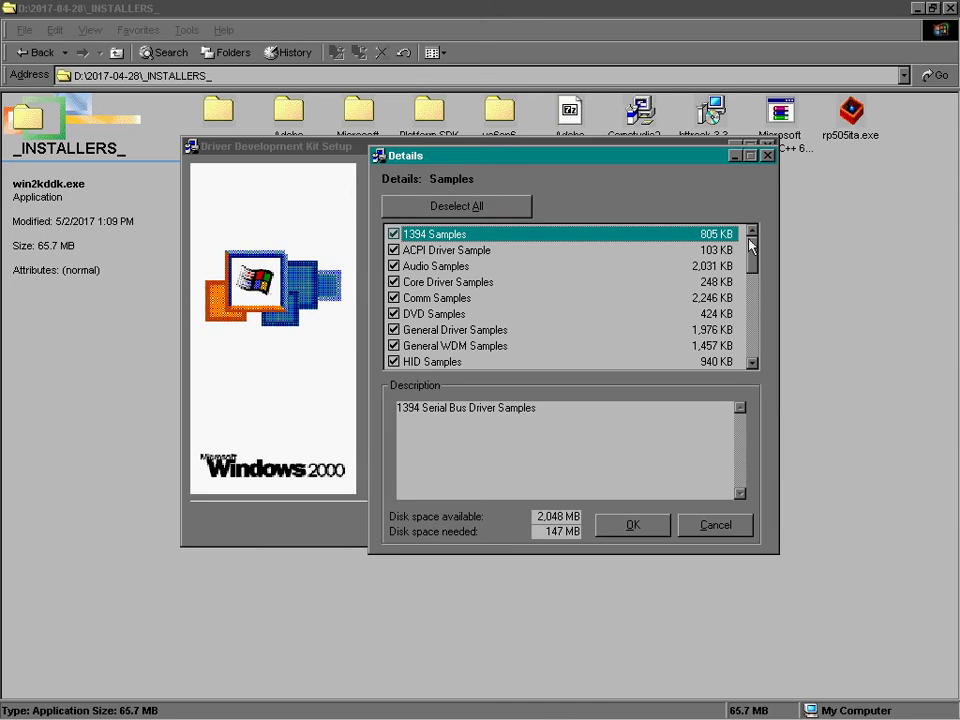
{"action": "left_click_drag", "start_coordinate": [750, 245], "coordinate": [716, 377]}
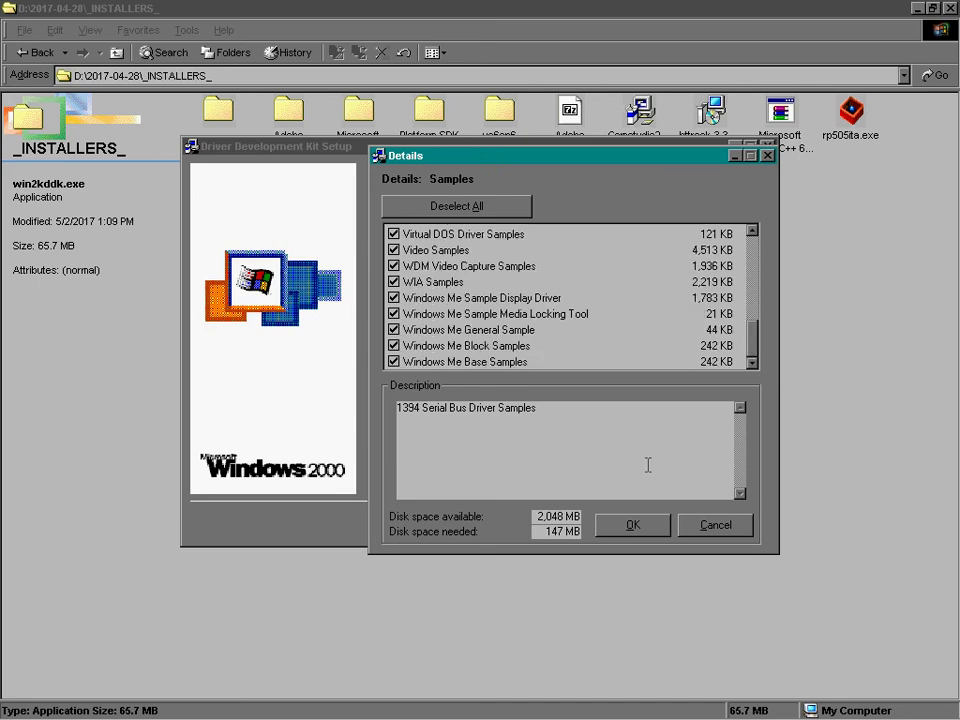
{"action": "left_click", "coordinate": [645, 523]}
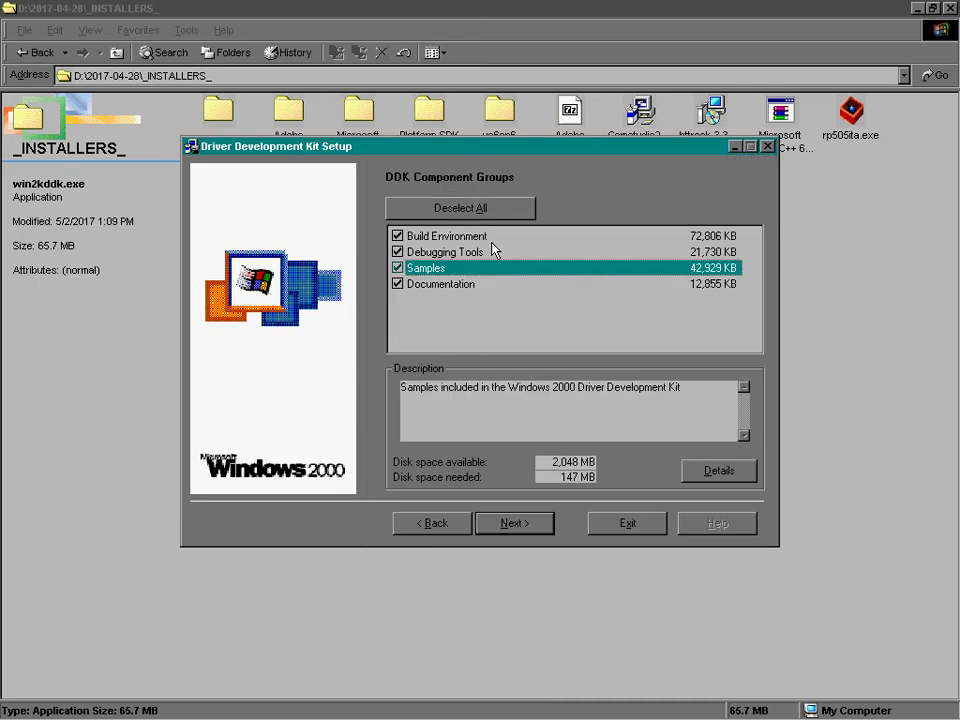
Step: Examine the components and descriptions in the Debugging Tools group, including the Windows Me Debugging Kit
{"action": "left_click", "coordinate": [548, 252]}
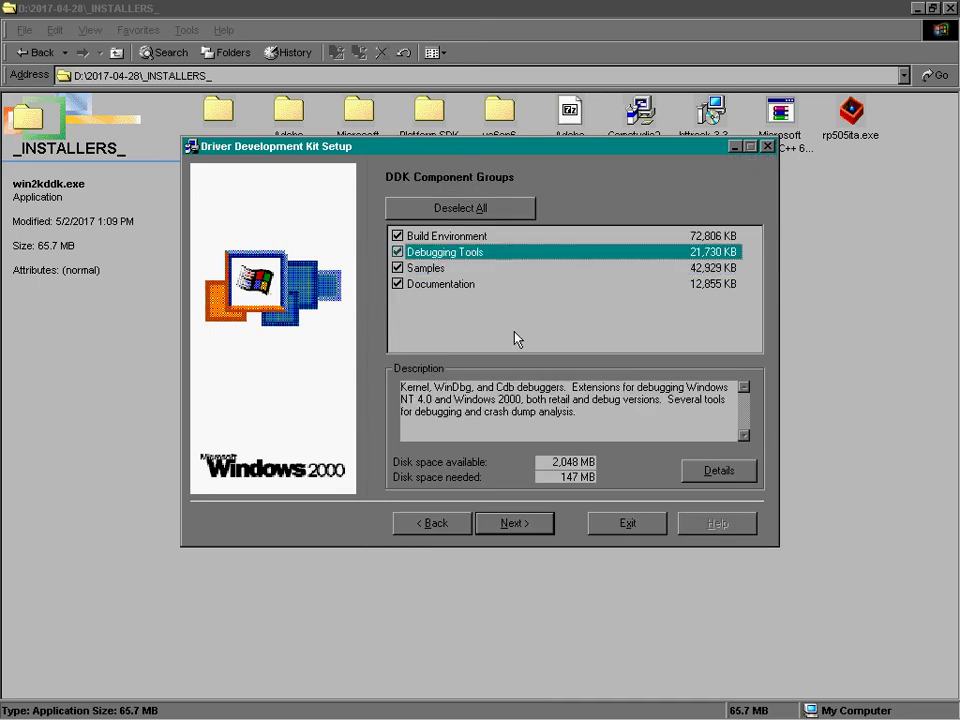
{"action": "left_click", "coordinate": [705, 470]}
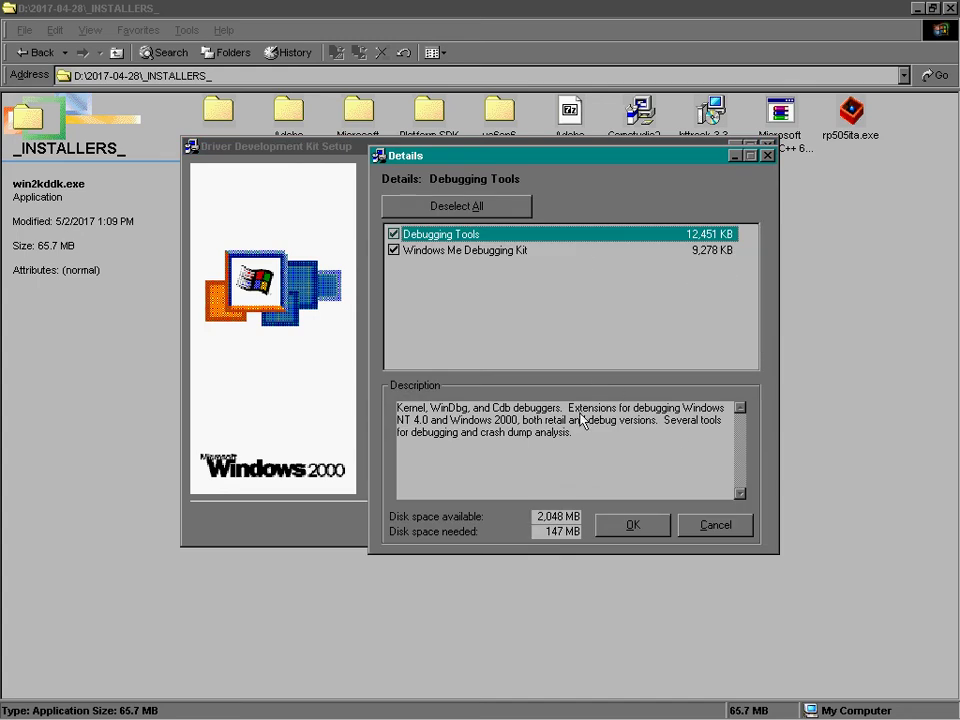
{"action": "key", "text": "Down"}
{"action": "left_click", "coordinate": [576, 235]}
{"action": "left_click", "coordinate": [633, 524]}
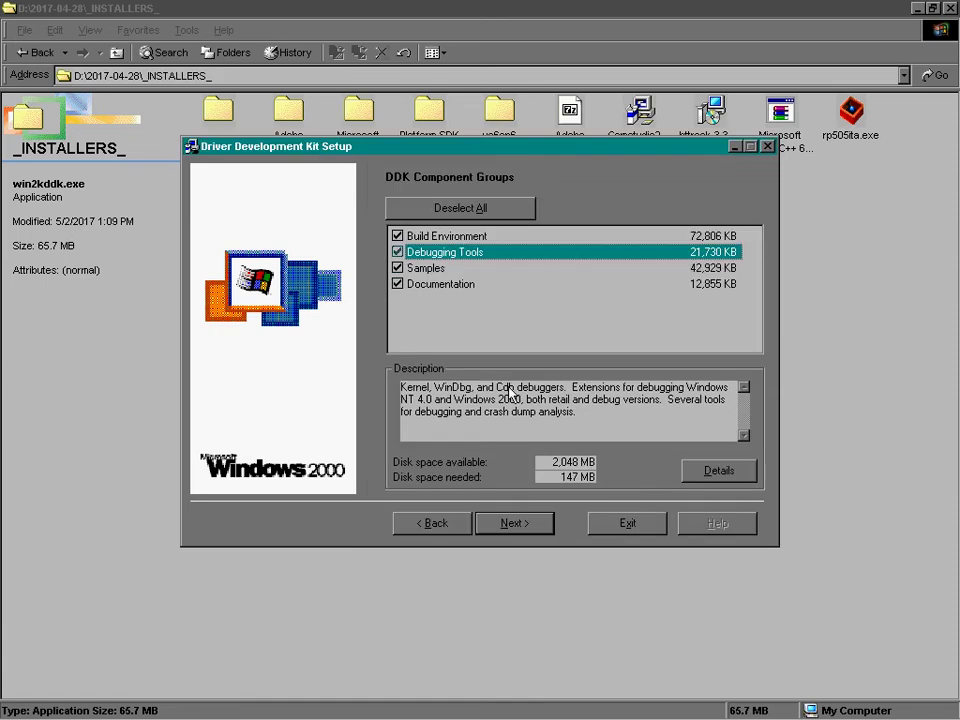
Step: Examine the Build Environment group's components, including the description of the Windows DirectX 7 Development Environment
{"action": "left_click", "coordinate": [552, 237]}
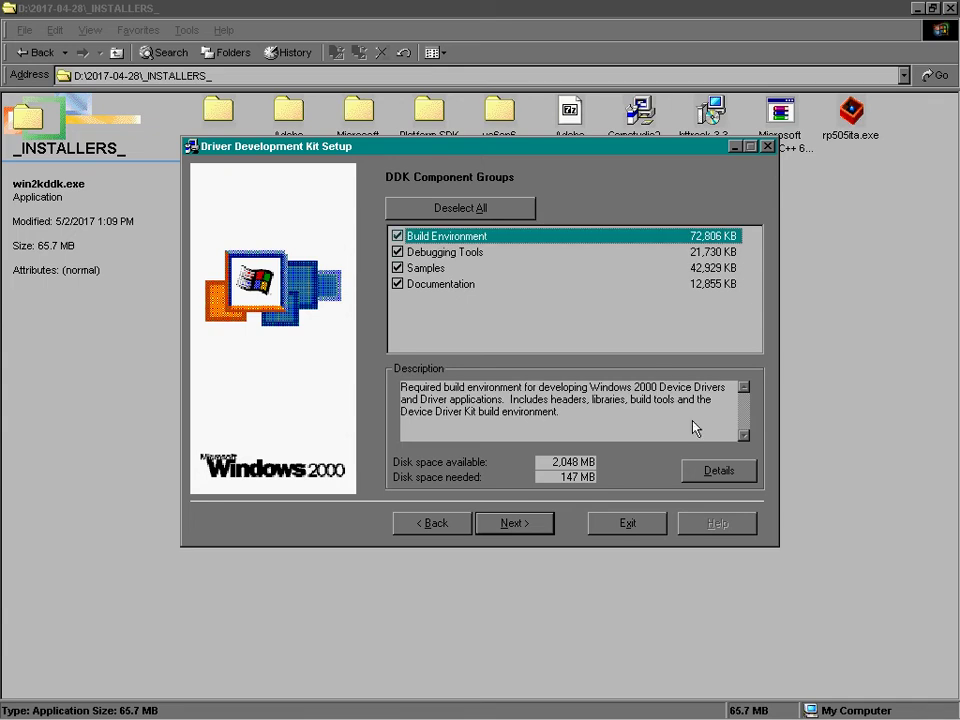
{"action": "left_click", "coordinate": [700, 466]}
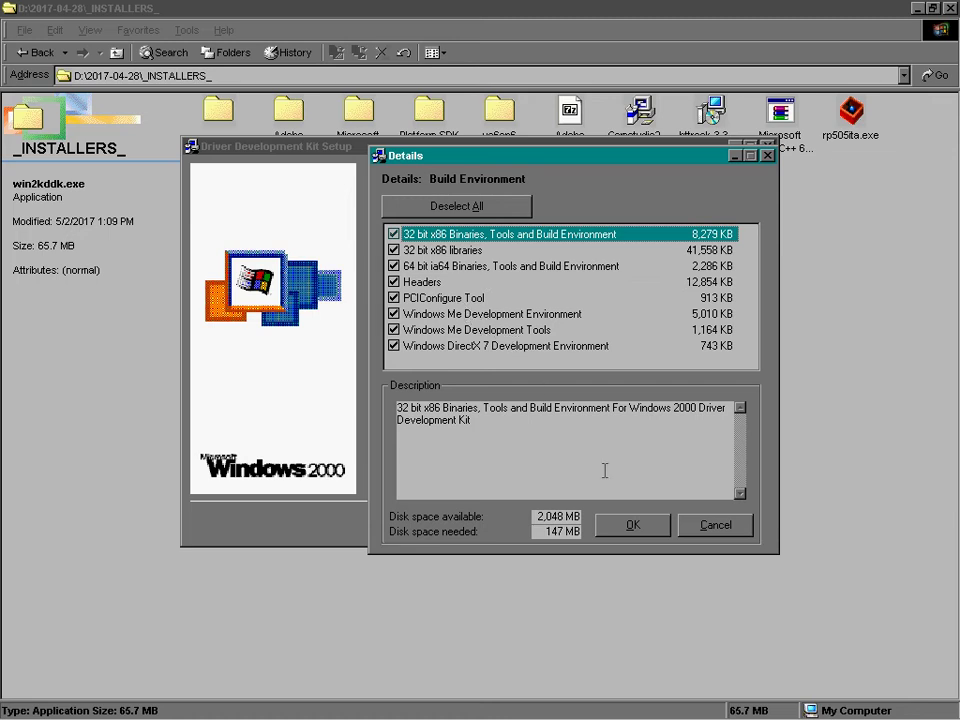
{"action": "left_click", "coordinate": [604, 349]}
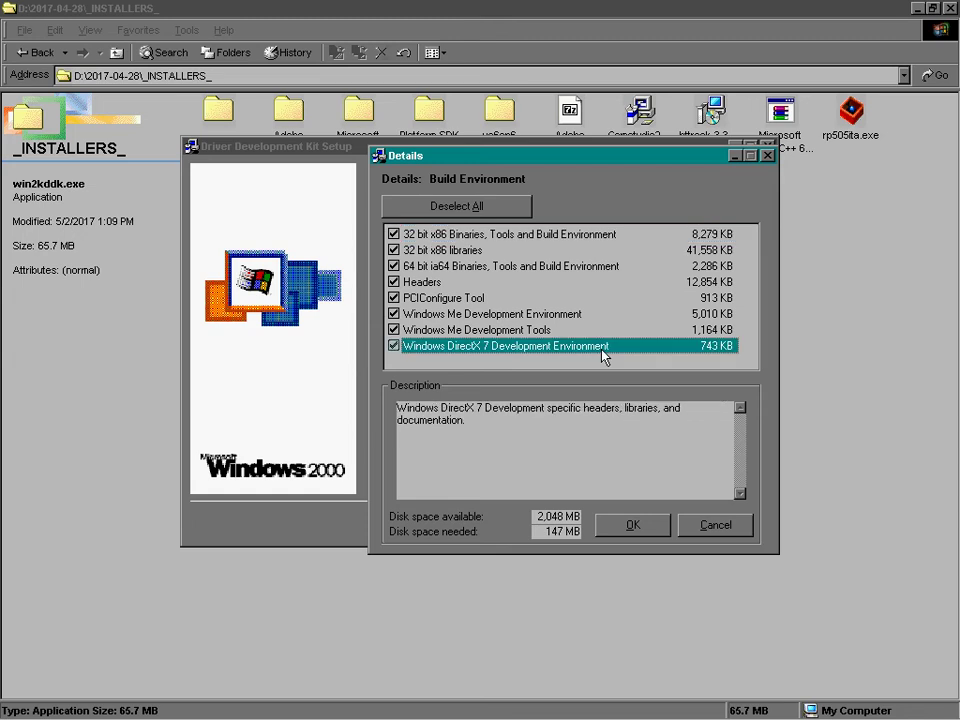
{"action": "left_click", "coordinate": [630, 523]}
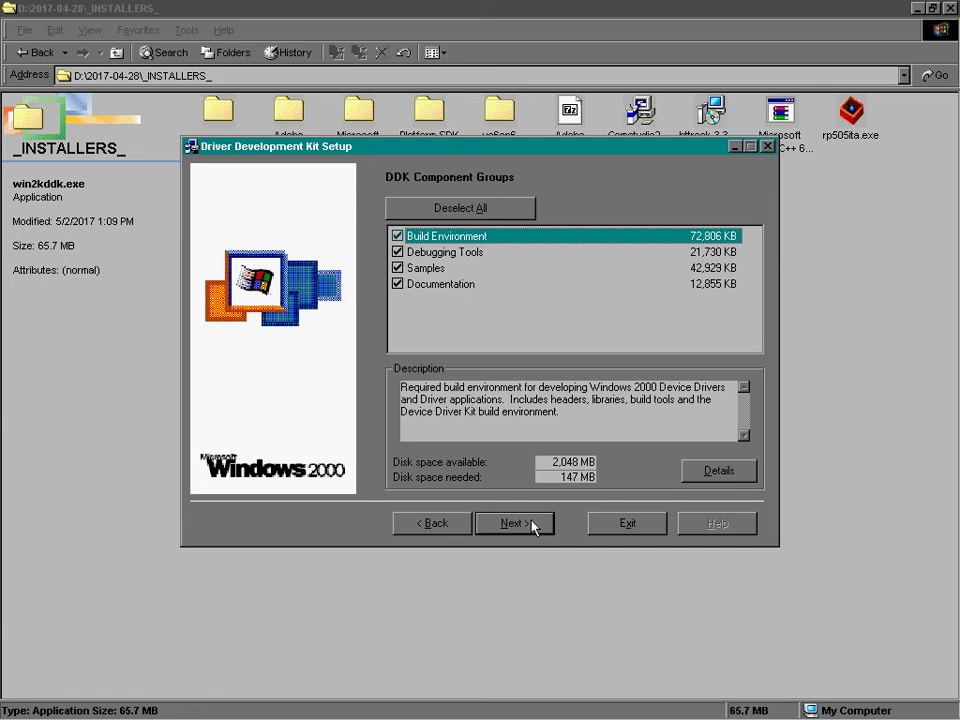
Step: Review the confirmation list of selected components and run the DDK installation
{"action": "left_click", "coordinate": [513, 523]}
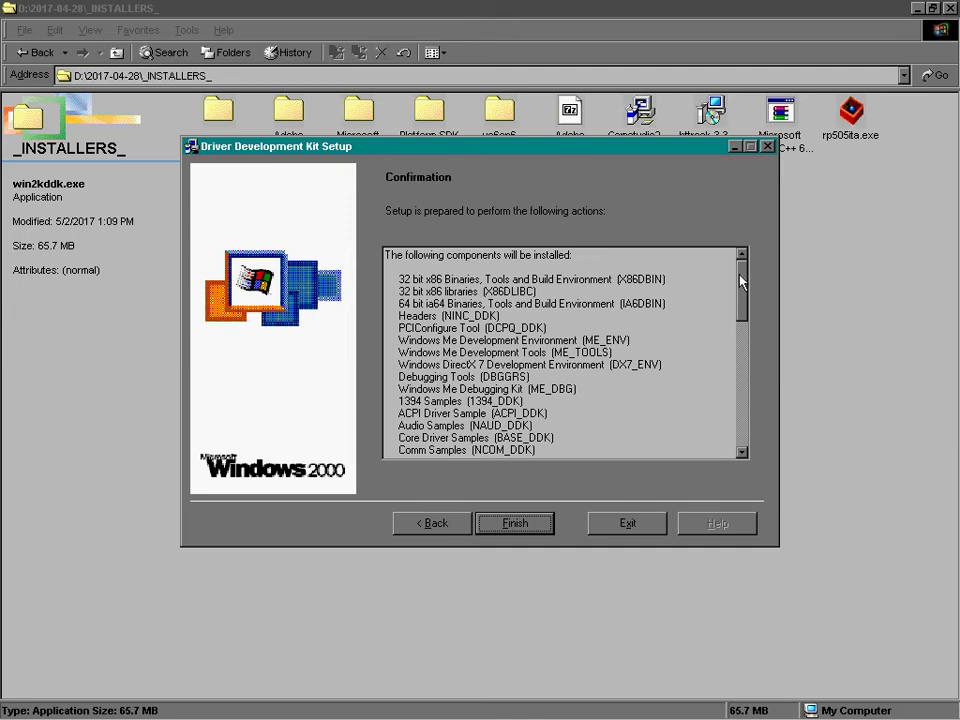
{"action": "left_click_drag", "start_coordinate": [740, 285], "coordinate": [746, 428]}
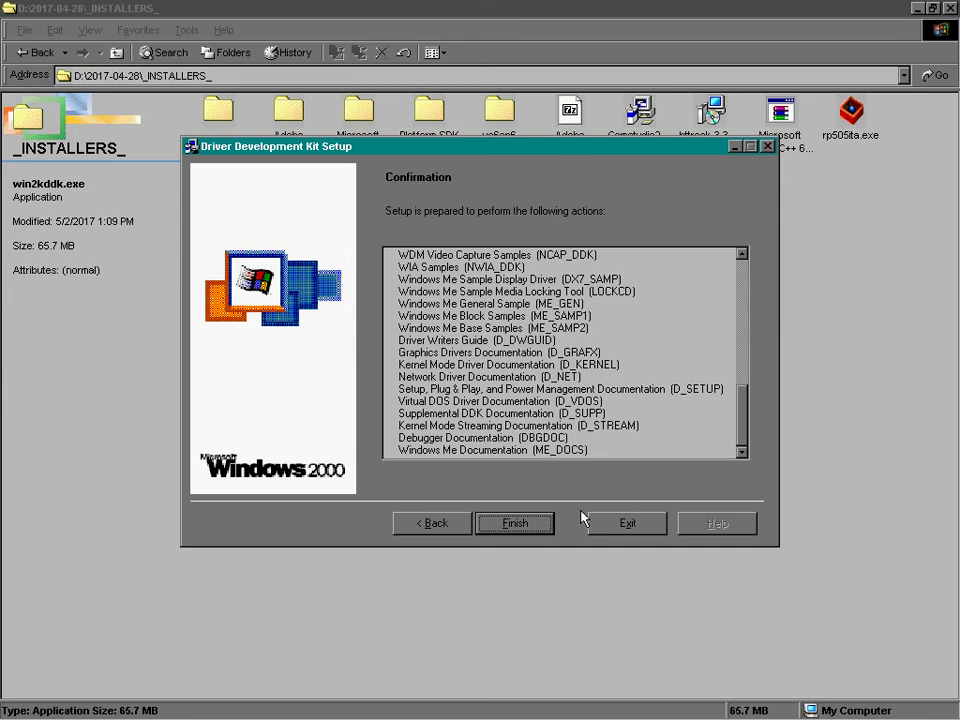
{"action": "left_click", "coordinate": [535, 522]}
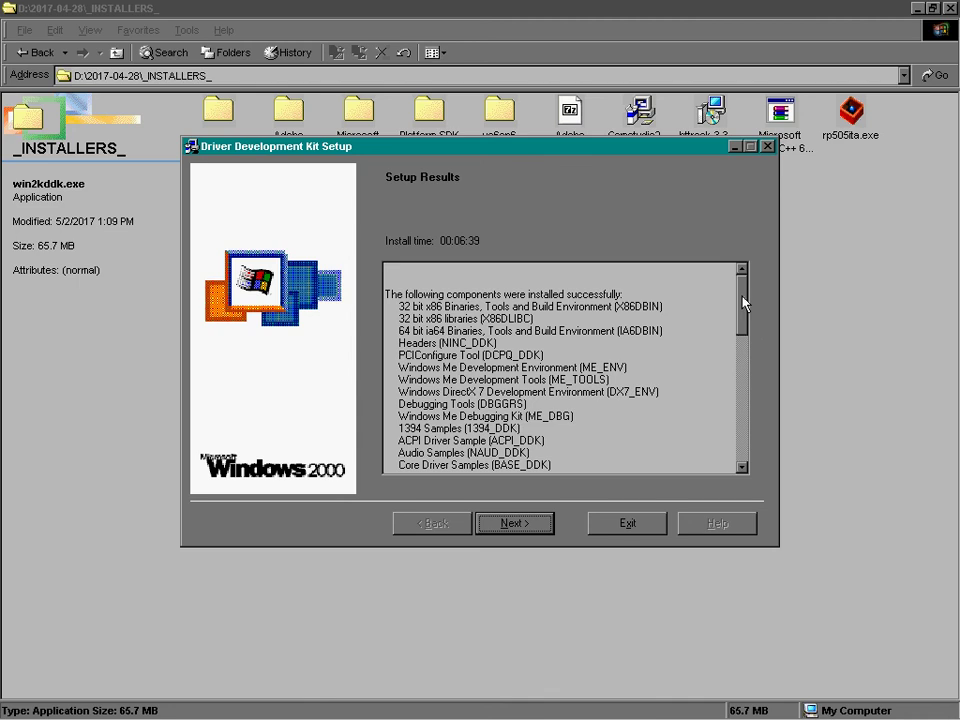
Step: Review the list of installed components in the setup results and exit the installer without rebooting
{"action": "left_click_drag", "start_coordinate": [737, 297], "coordinate": [763, 385]}
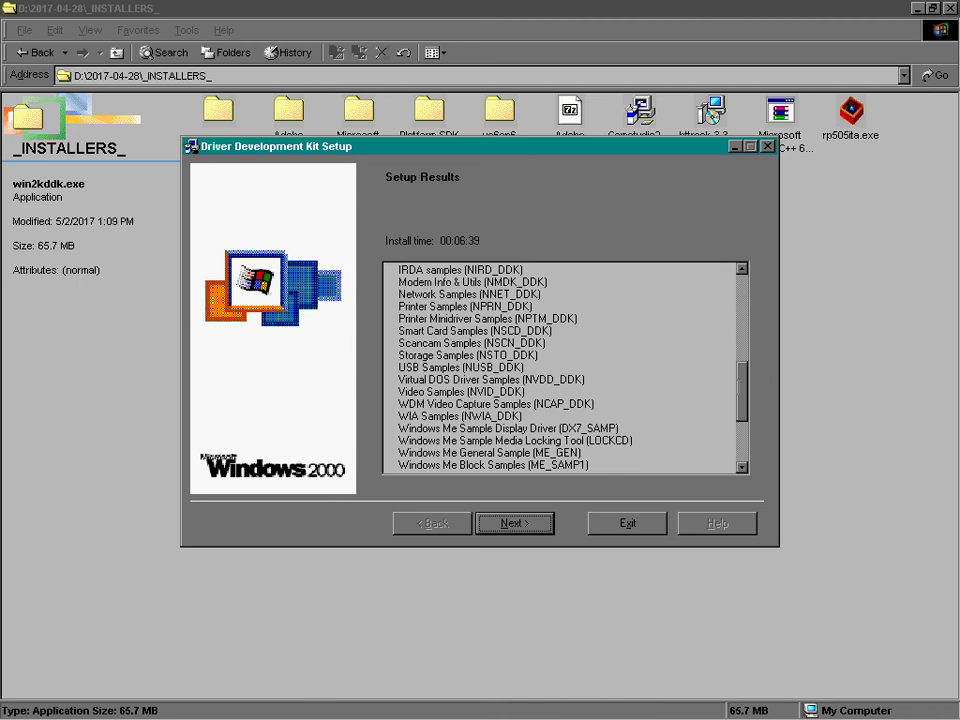
{"action": "left_click_drag", "start_coordinate": [737, 393], "coordinate": [700, 473]}
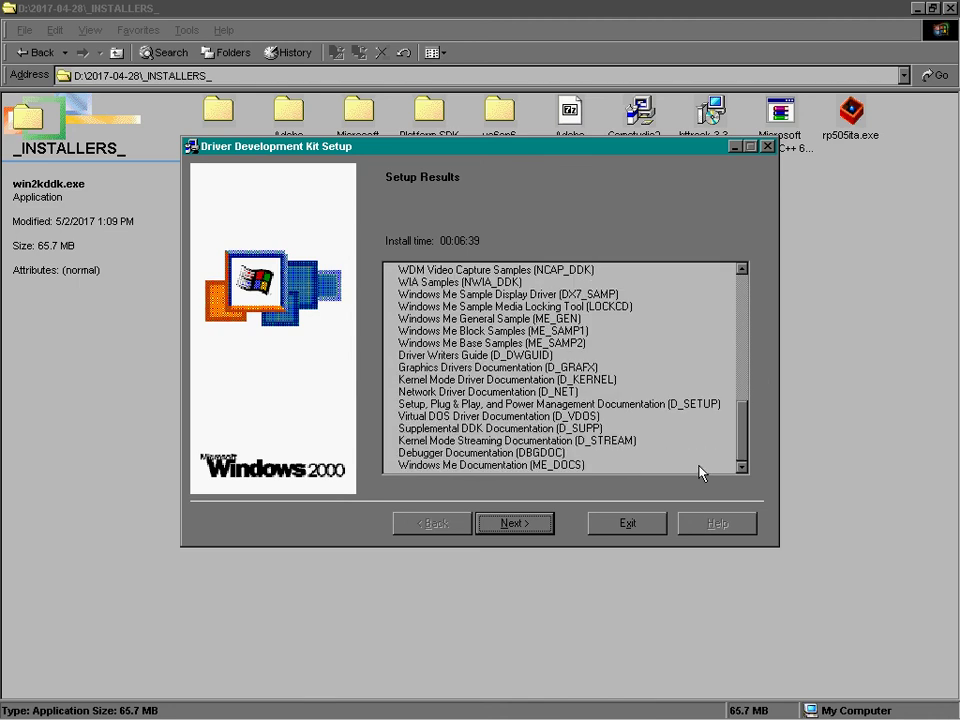
{"action": "left_click", "coordinate": [513, 523]}
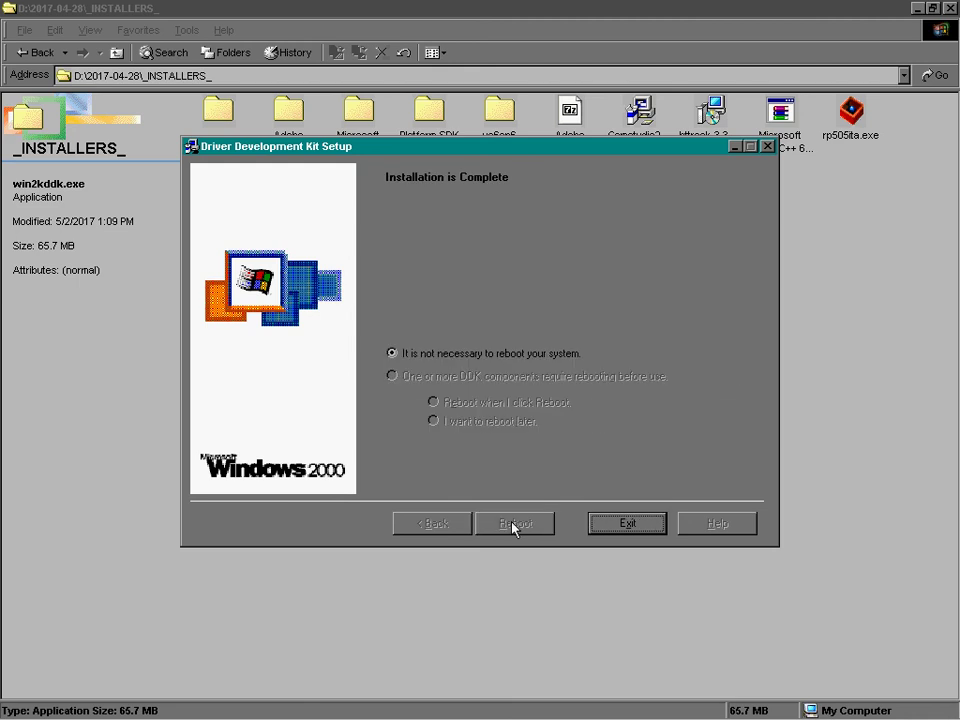
{"action": "left_click", "coordinate": [533, 356]}
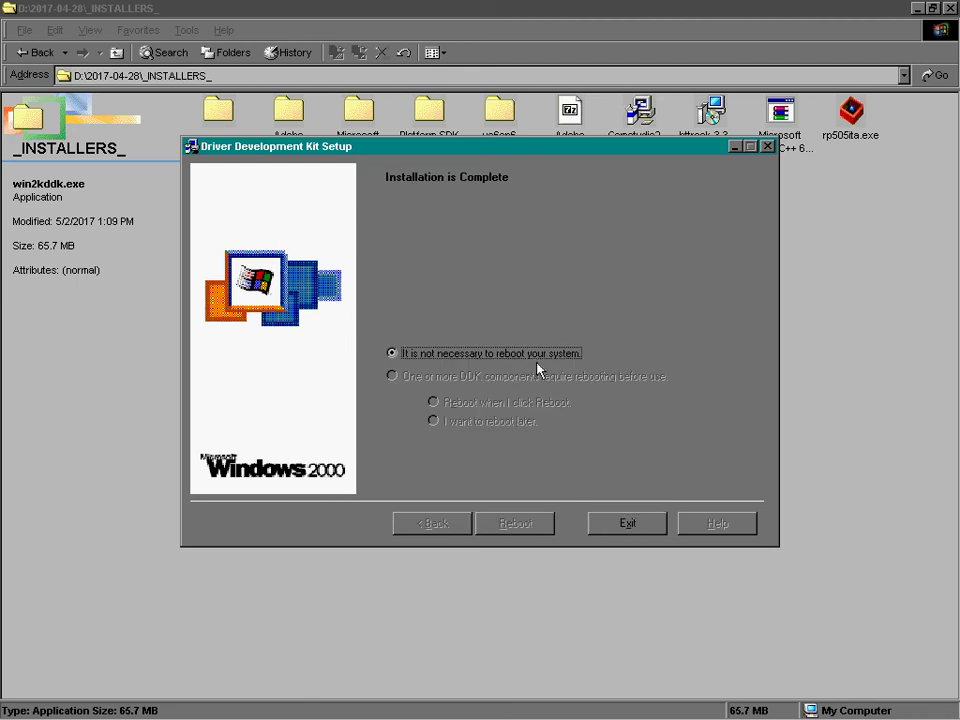
{"action": "left_click", "coordinate": [606, 523]}
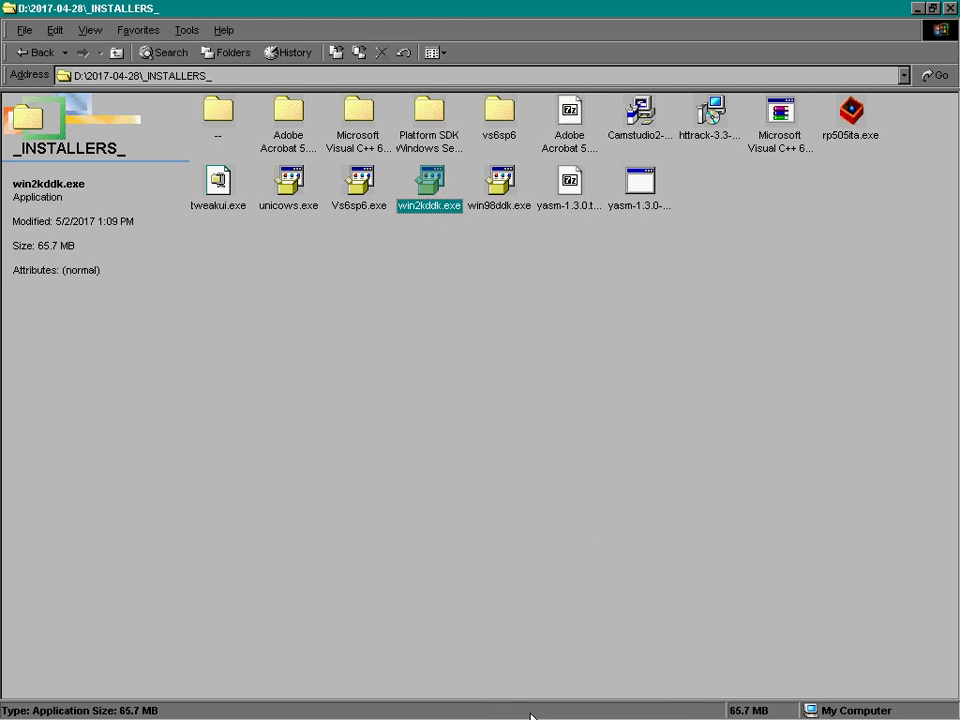
{"action": "mouse_move", "coordinate": [531, 716]}
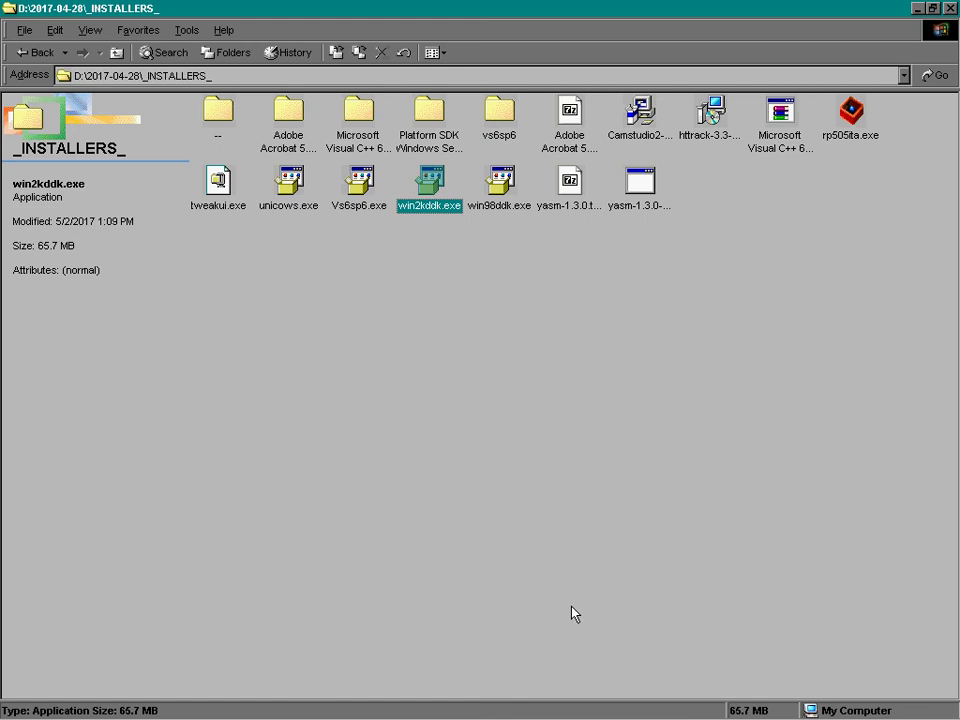